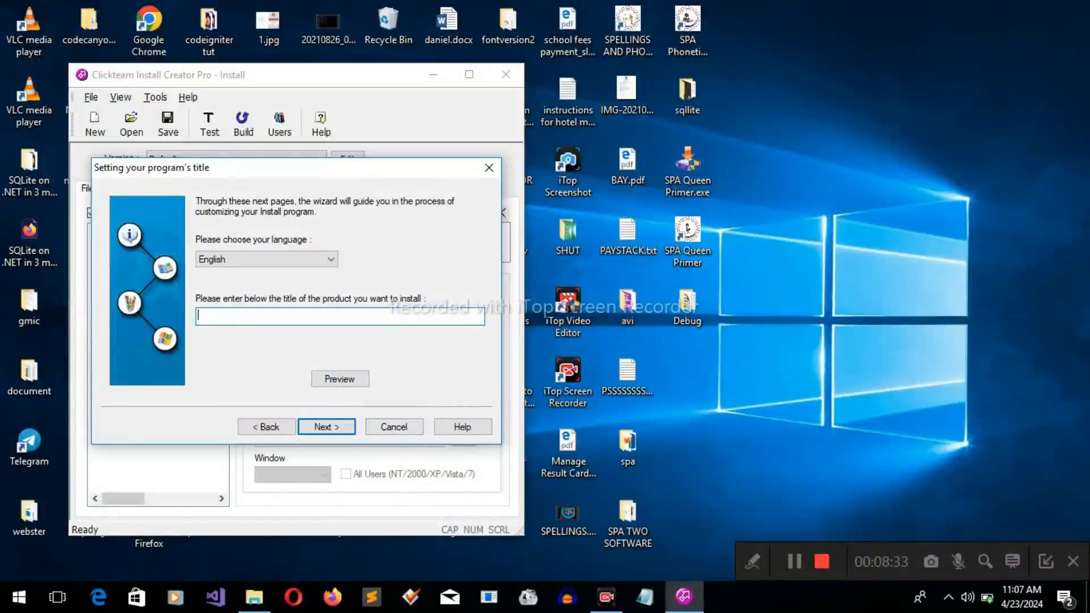
Title the product School App, keep the default version, window and wizard template settings, and leave the information and license texts empty.
type("School App")
left_click(322, 426)
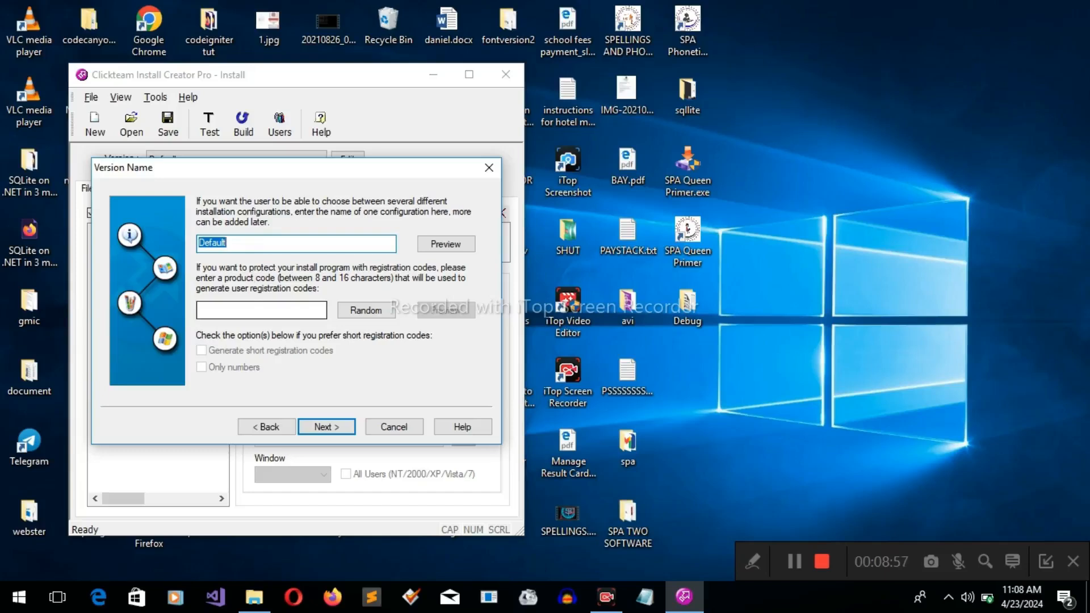
left_click(322, 428)
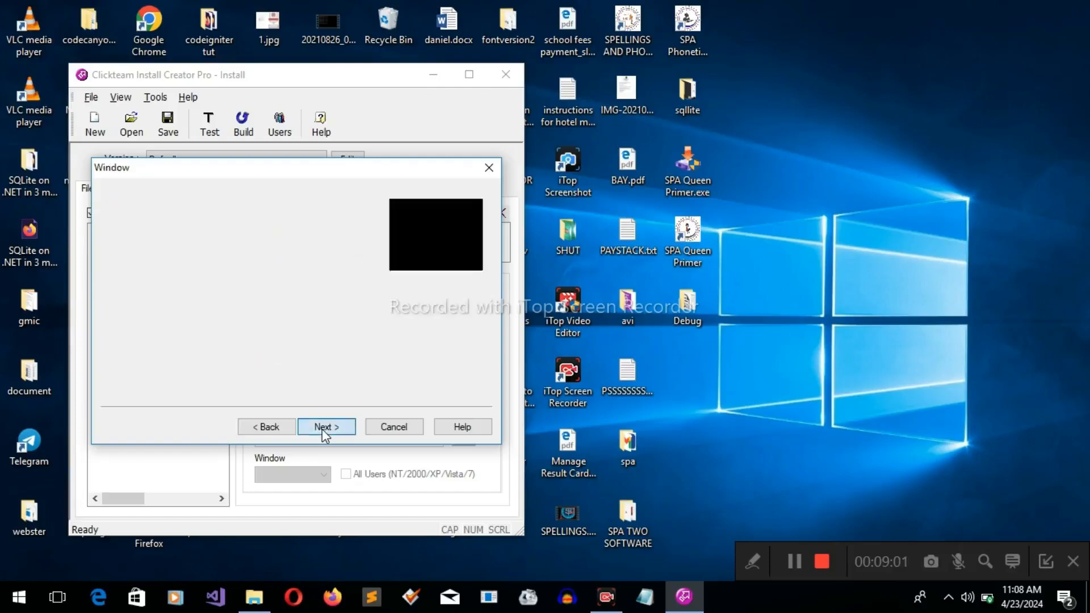
left_click(322, 428)
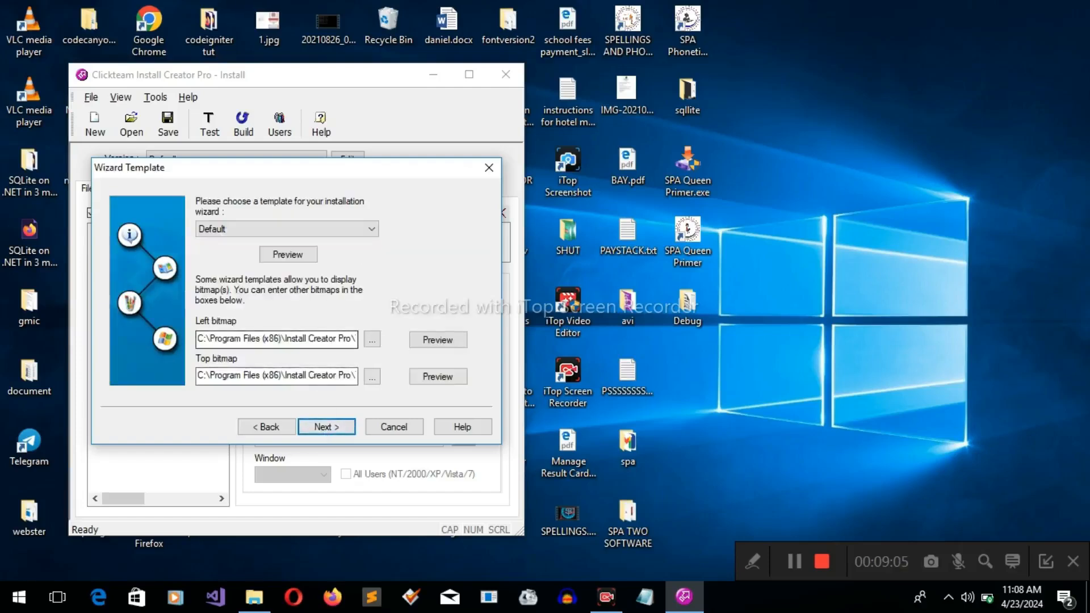
left_click(328, 429)
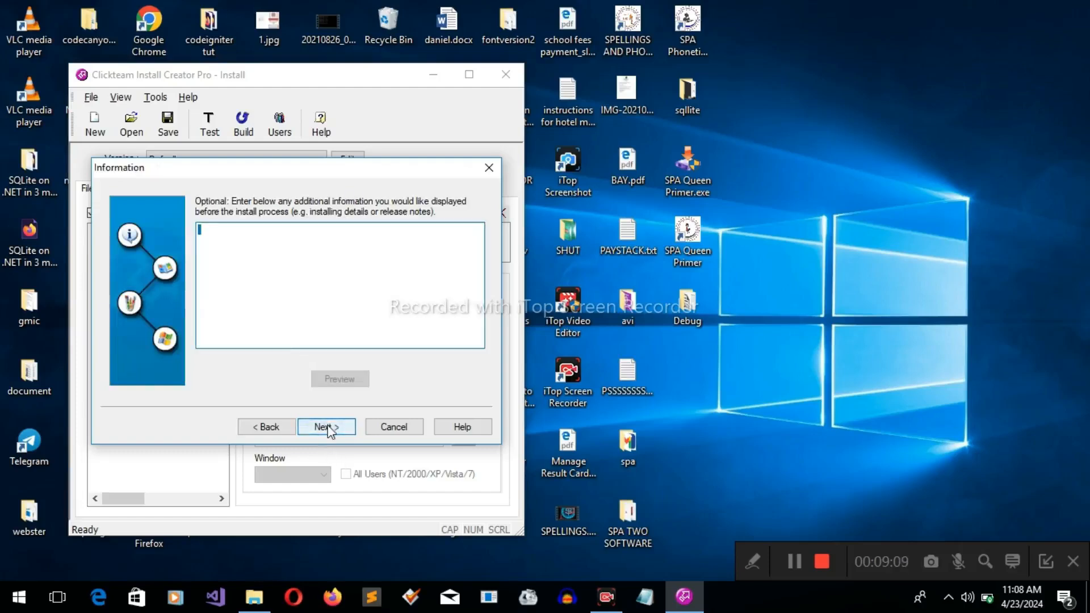
left_click(328, 429)
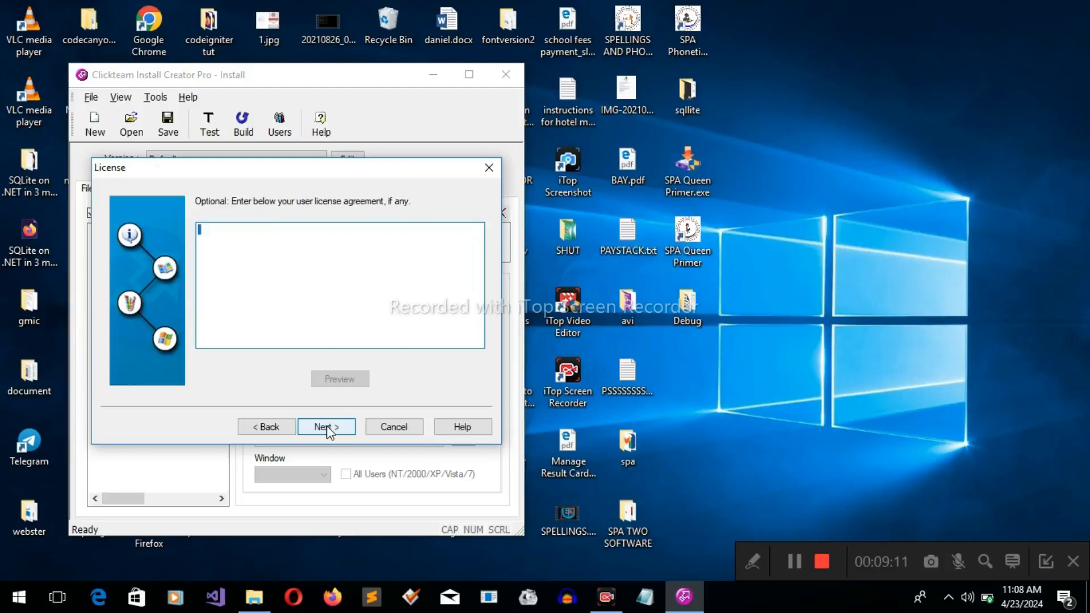
left_click(328, 429)
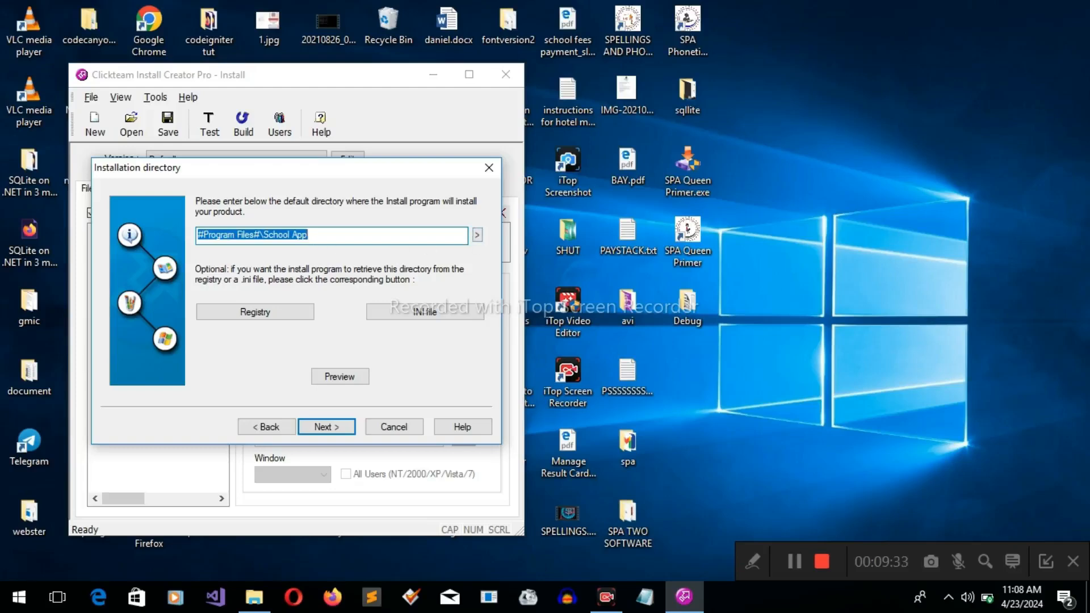
Review the predefined directory choices and accept #Program Files#\School App as the default installation directory.
left_click(477, 238)
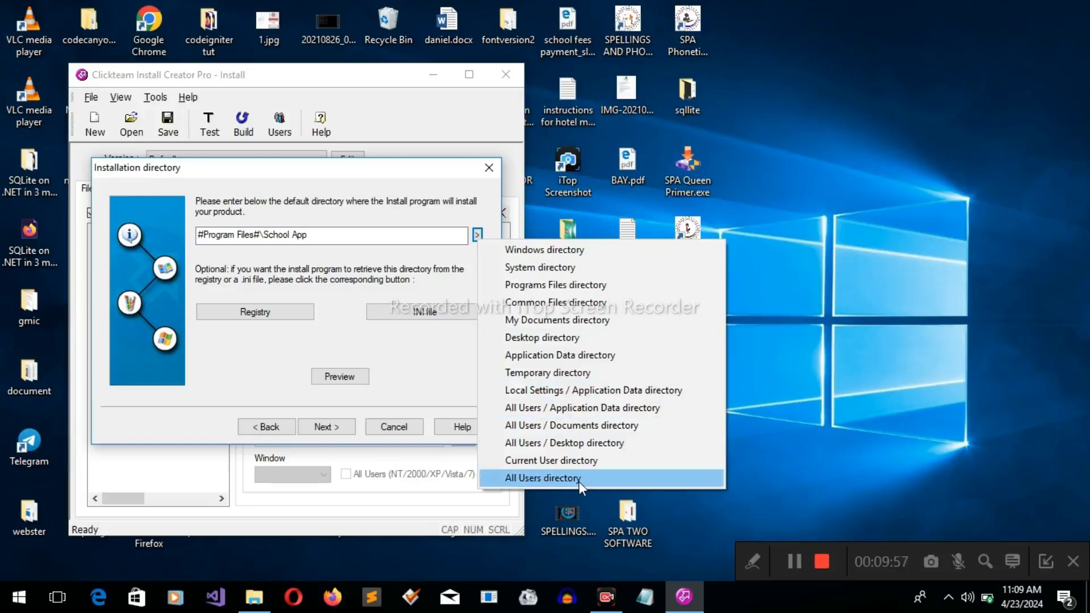
left_click(427, 378)
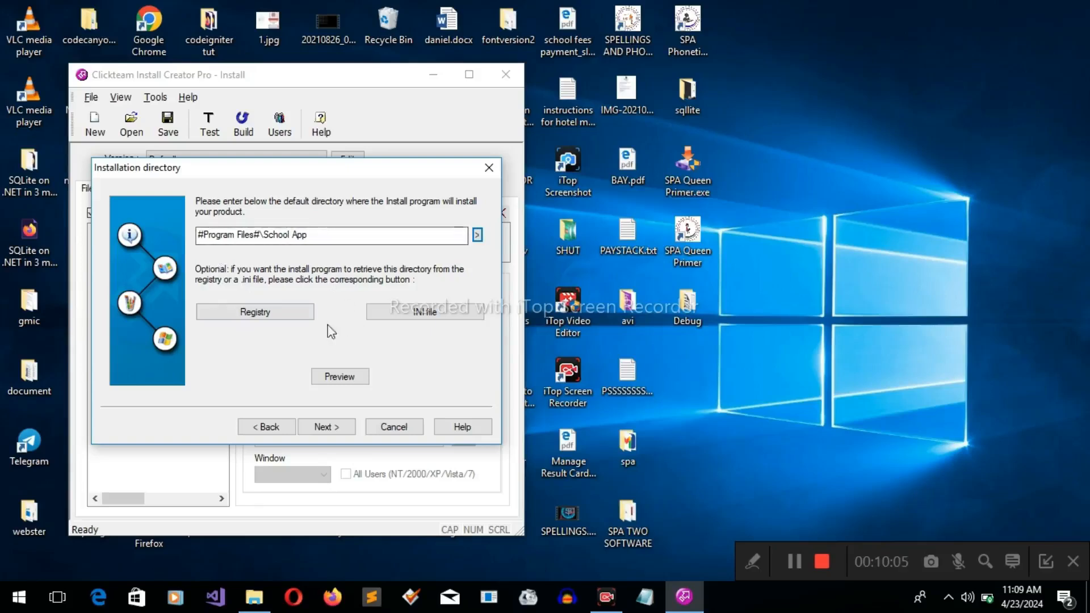
left_click(328, 429)
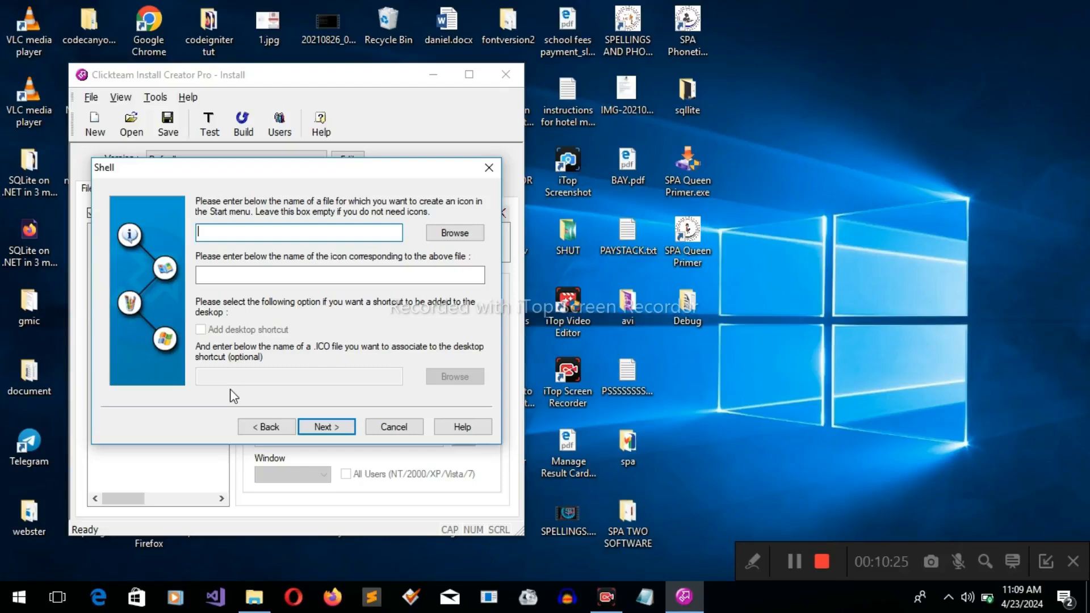
Choose How to create a setup App.exe from the Debug folder for the Start menu icon and name the icon School App.
left_click(443, 238)
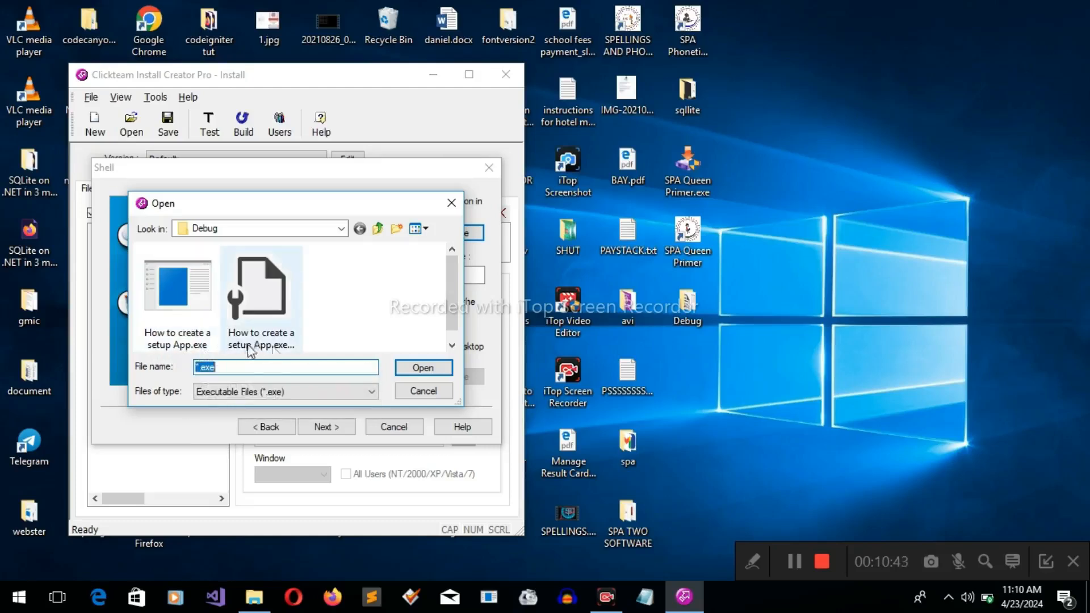
left_click(171, 286)
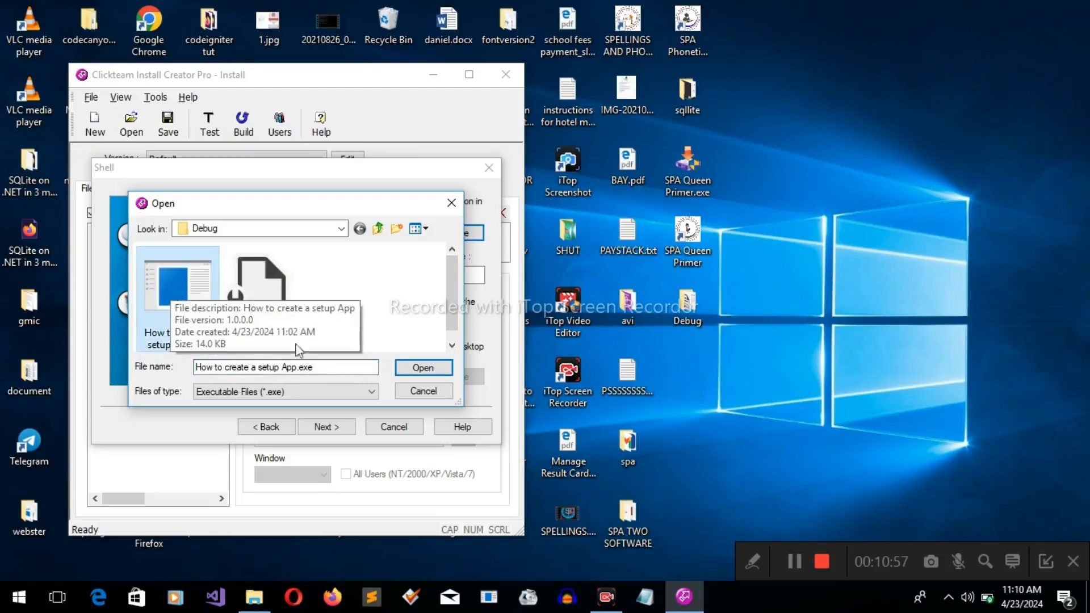
left_click(425, 369)
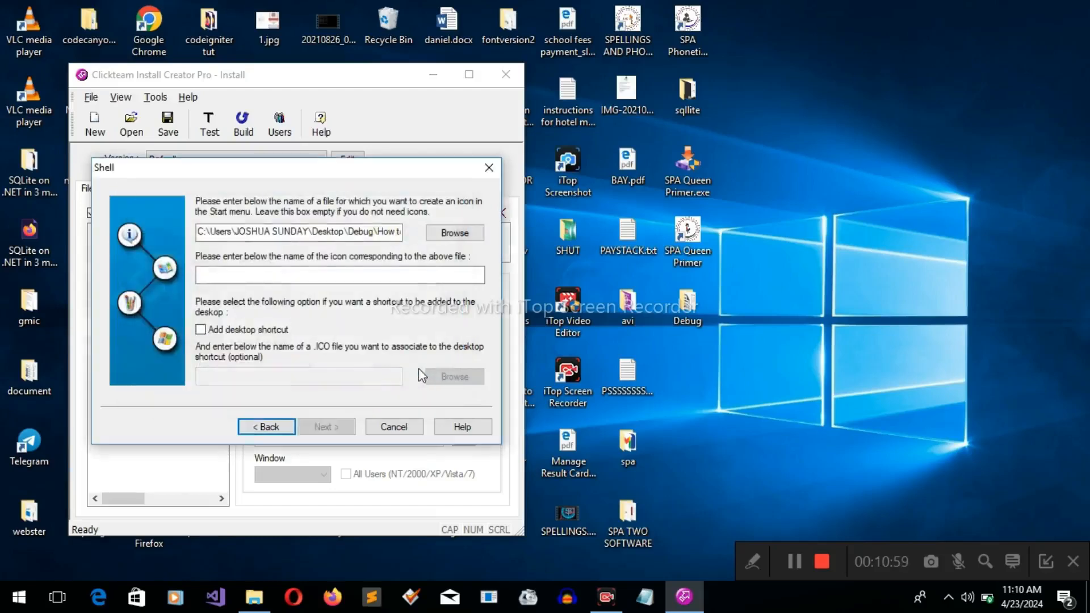
left_click(278, 275)
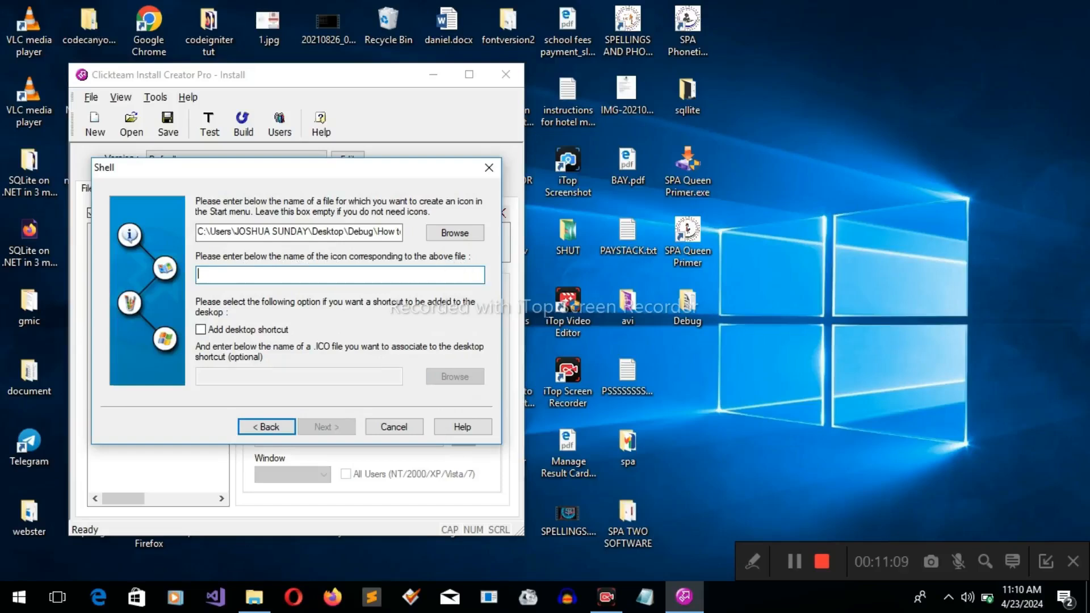
type("School App")
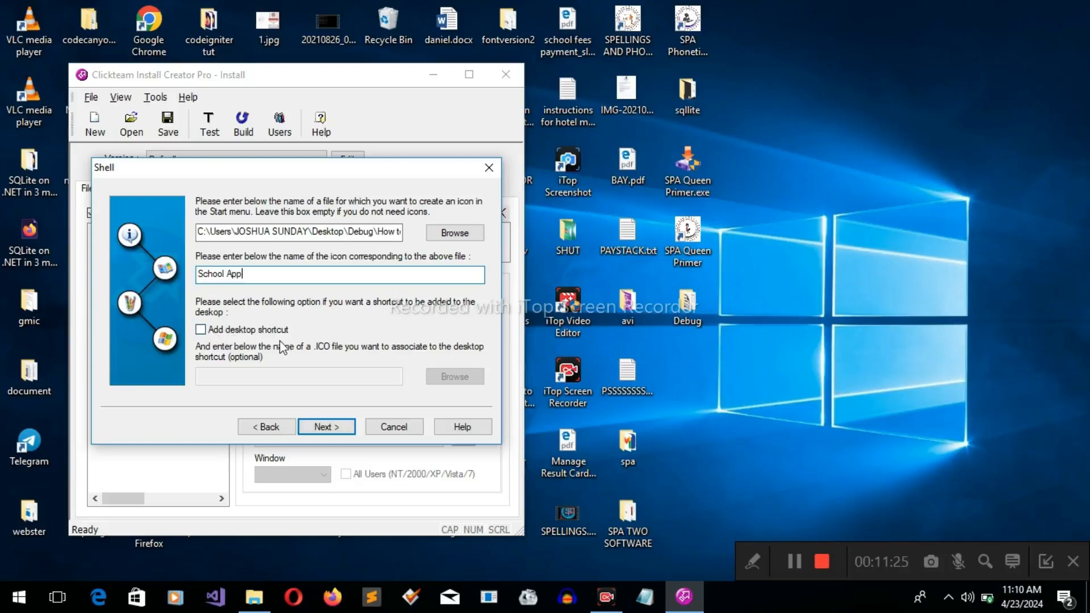
Add a desktop shortcut that uses School App.ico from the Debug folder as its icon, and accept the shell settings.
left_click(201, 329)
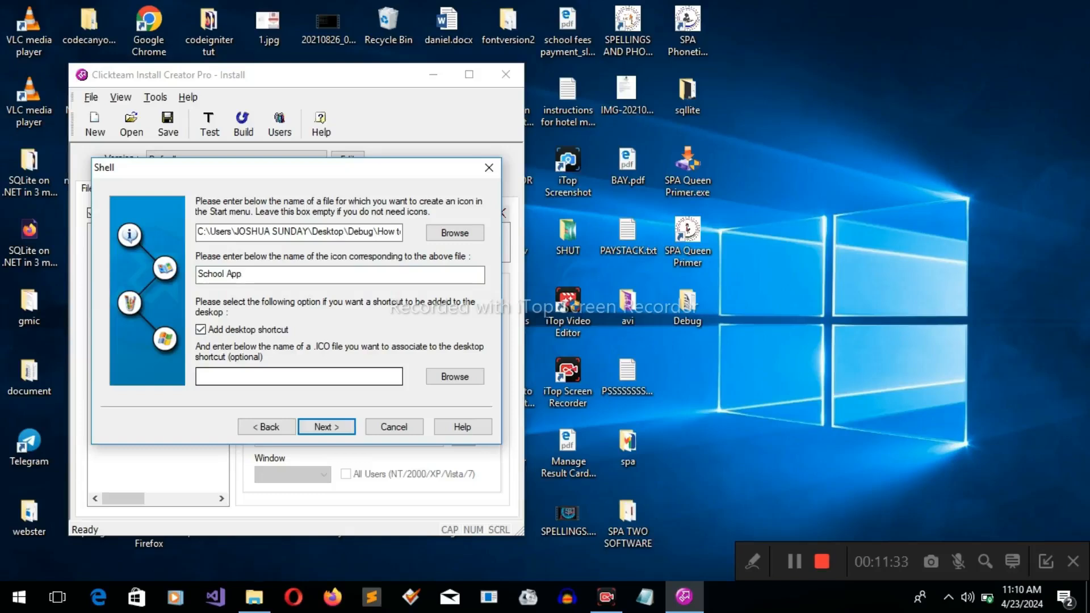
left_click(440, 379)
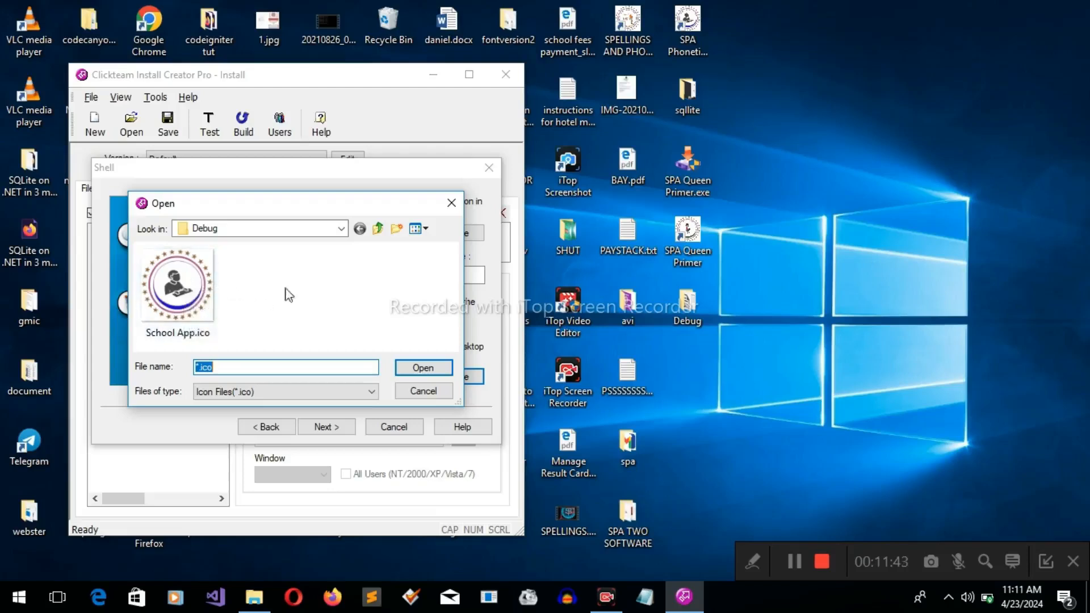
left_click(169, 290)
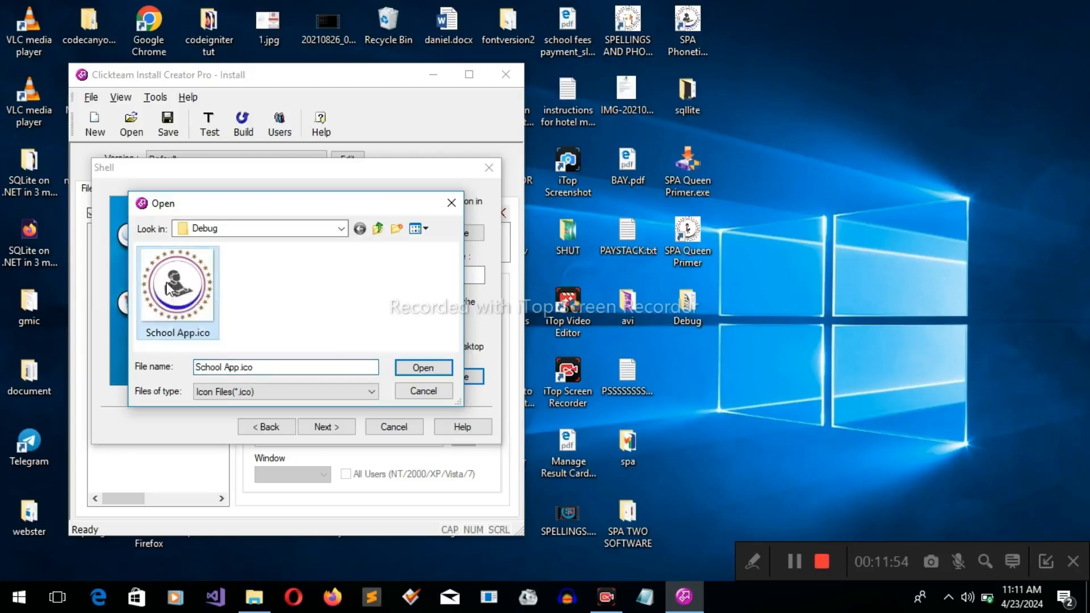
left_click(422, 369)
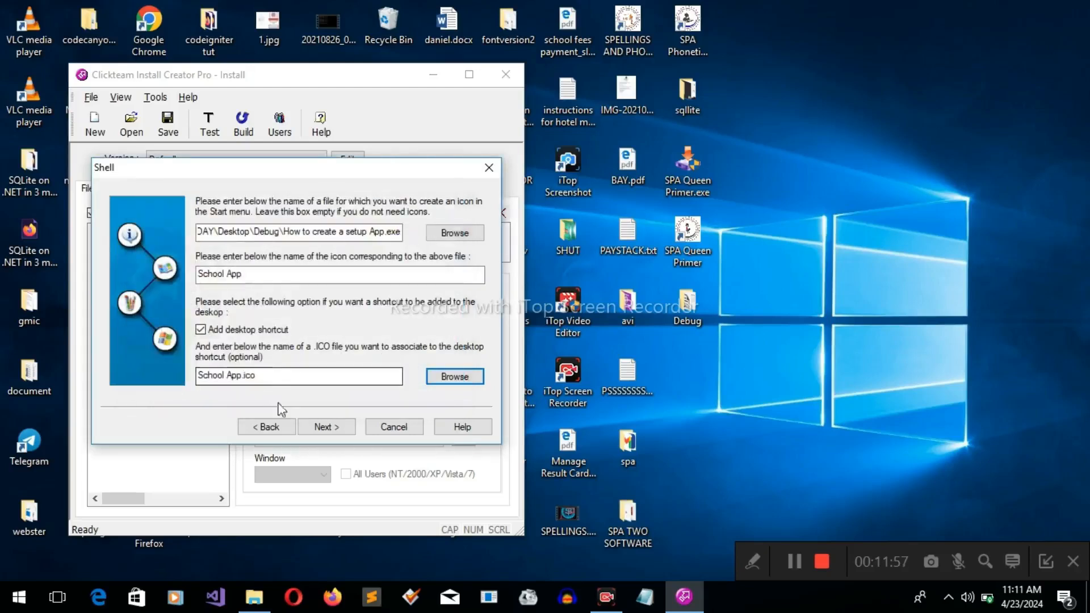
left_click(329, 430)
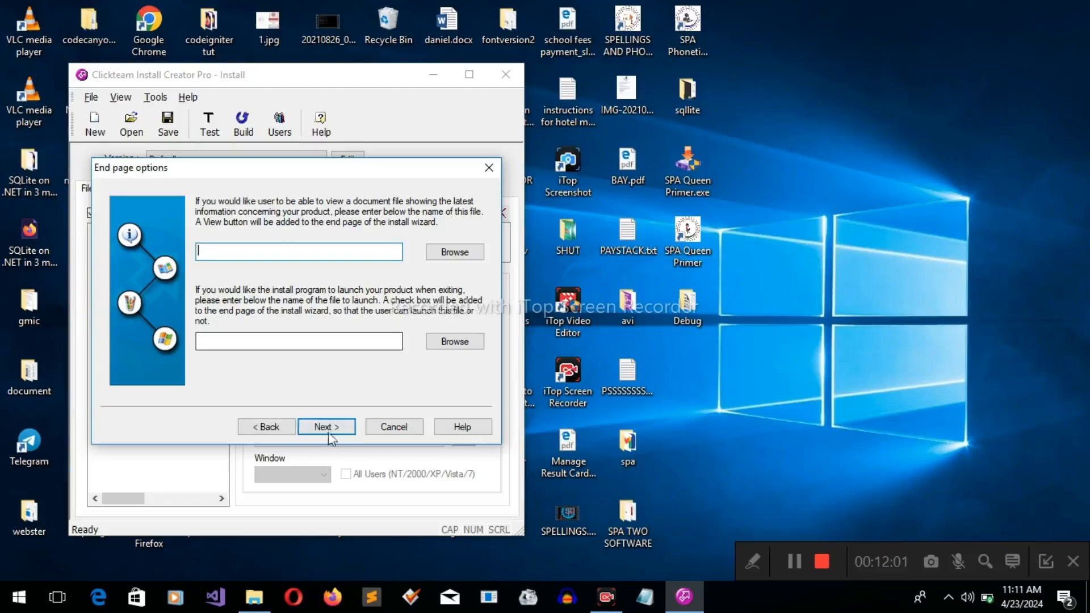
Leave the end page options empty, keep the uninstall program enabled, and finish the wizard without adding another version.
left_click(325, 429)
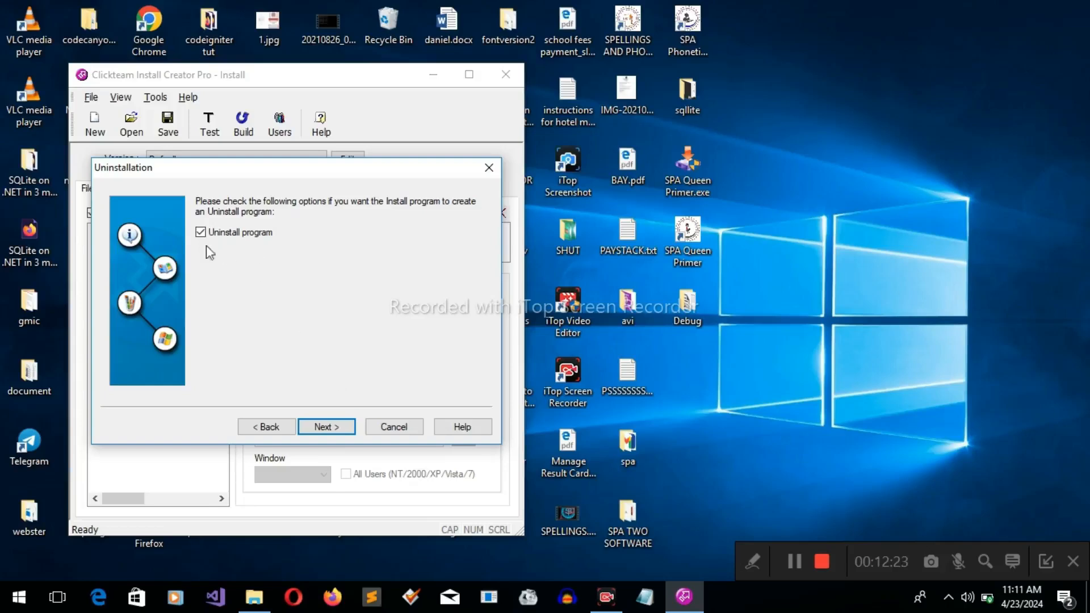
left_click(327, 429)
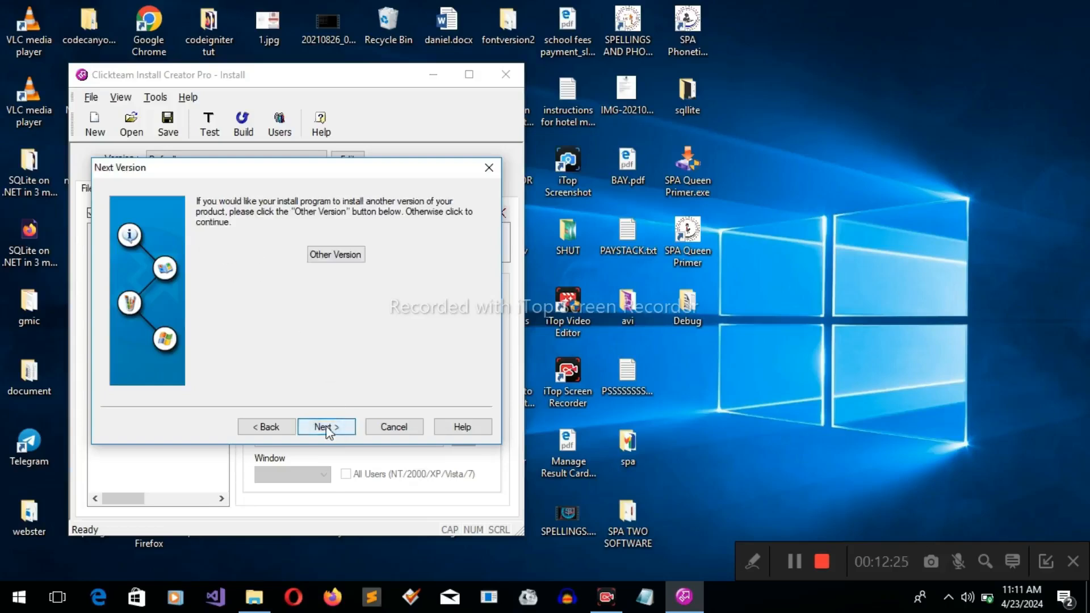
left_click(328, 431)
left_click(327, 430)
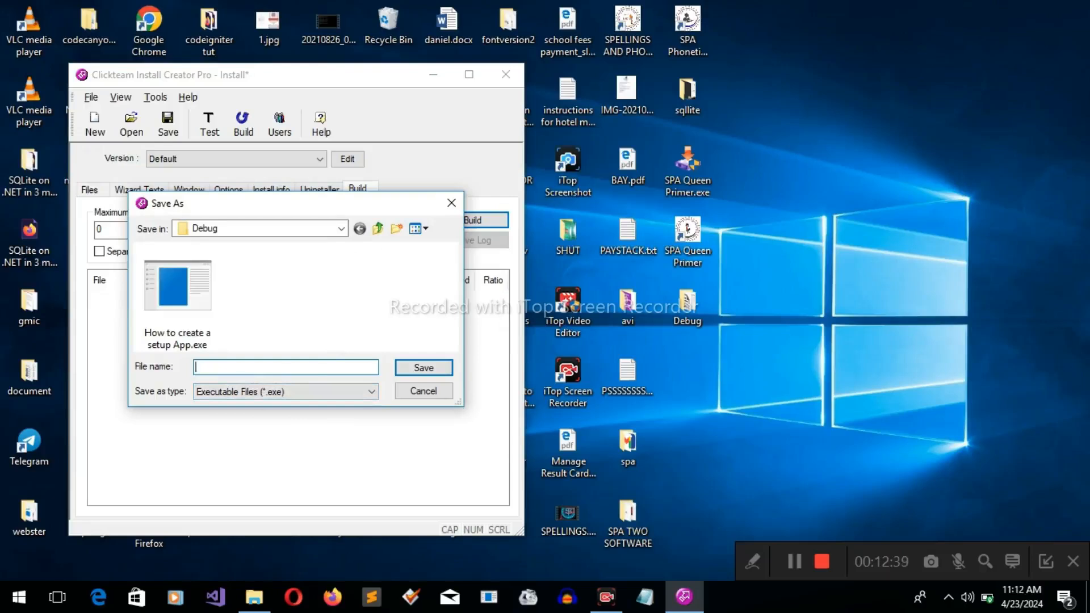
Build the installer as an executable named School App, saved in the Debug folder.
type("School App")
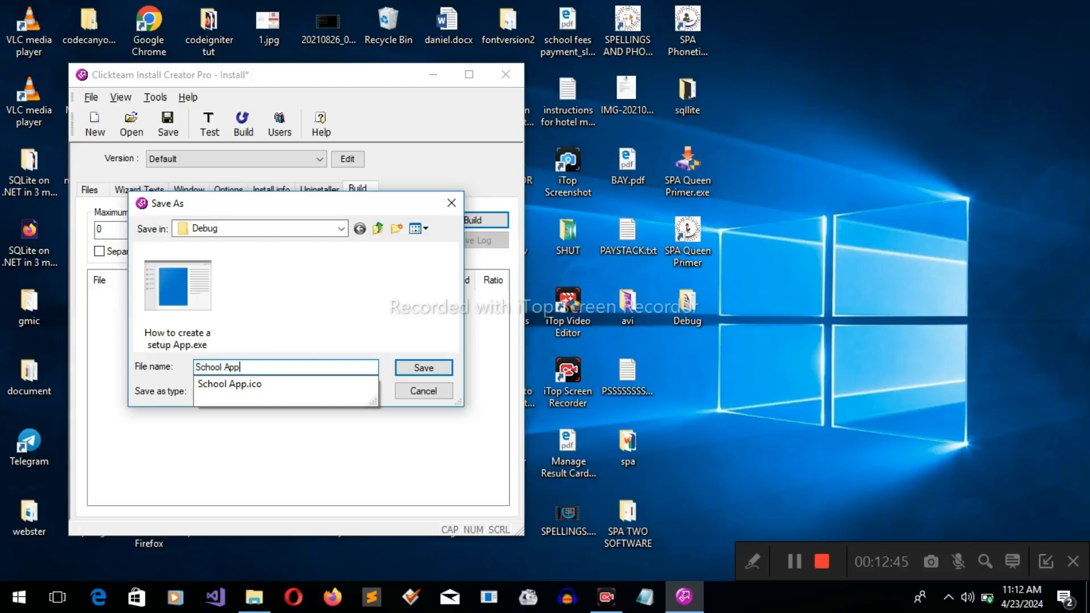
key("ctrl+a")
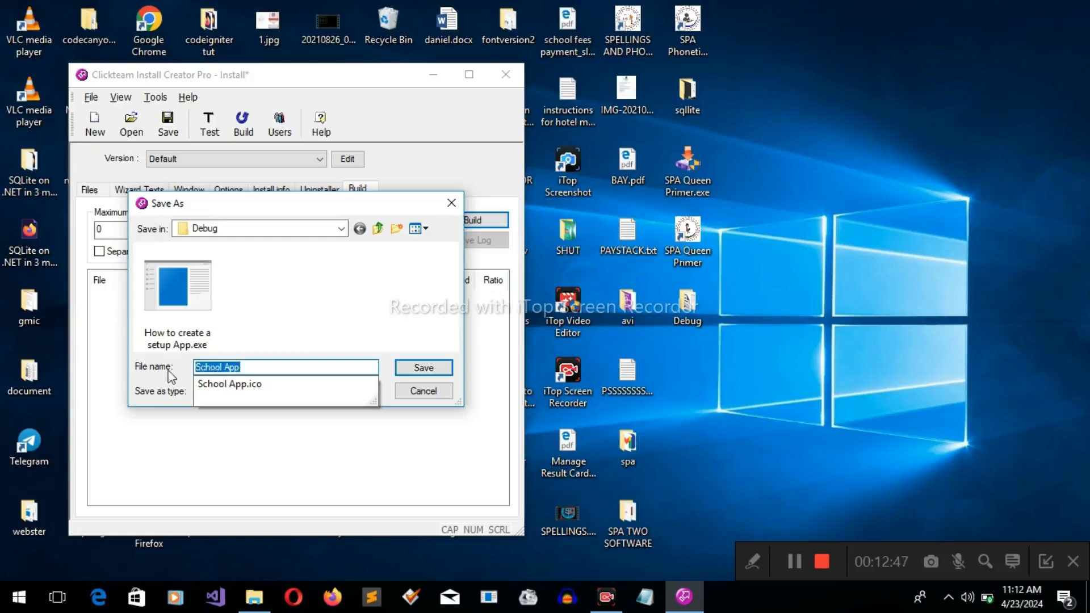
type("set")
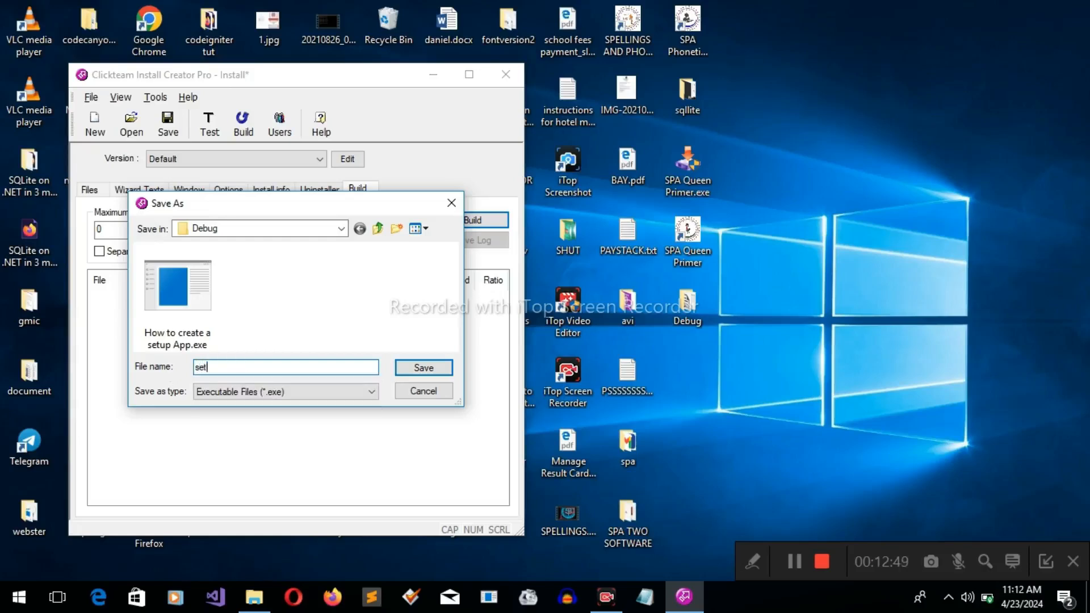
type("u")
type("p")
key("BackSpace")
key("BackSpace")
key("BackSpace")
type("School App")
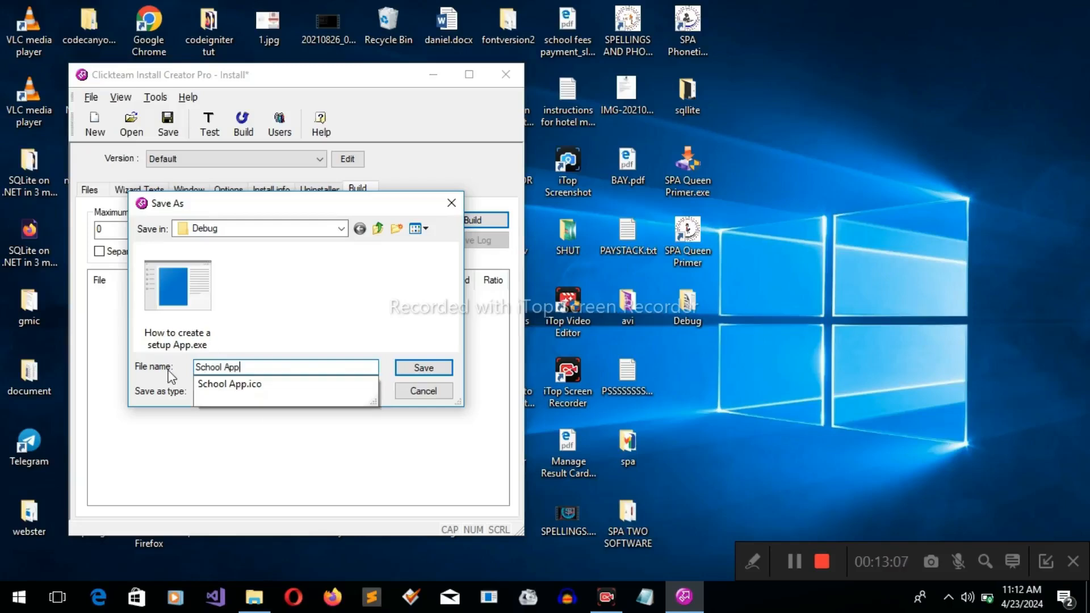
left_click(361, 327)
left_click(424, 368)
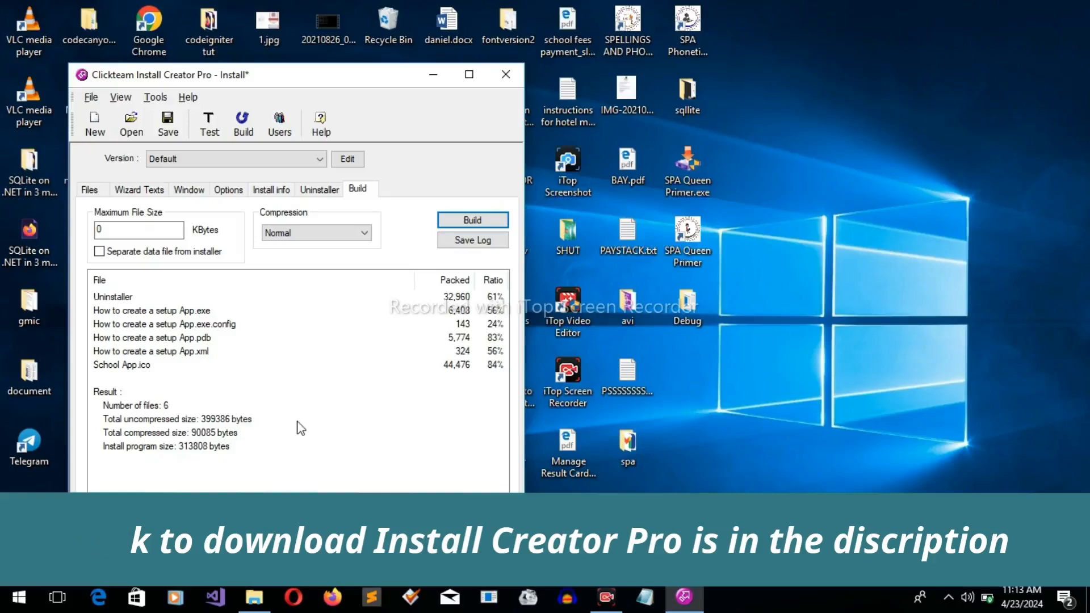
Copy School App.exe from the Debug folder to the desktop.
left_click(434, 77)
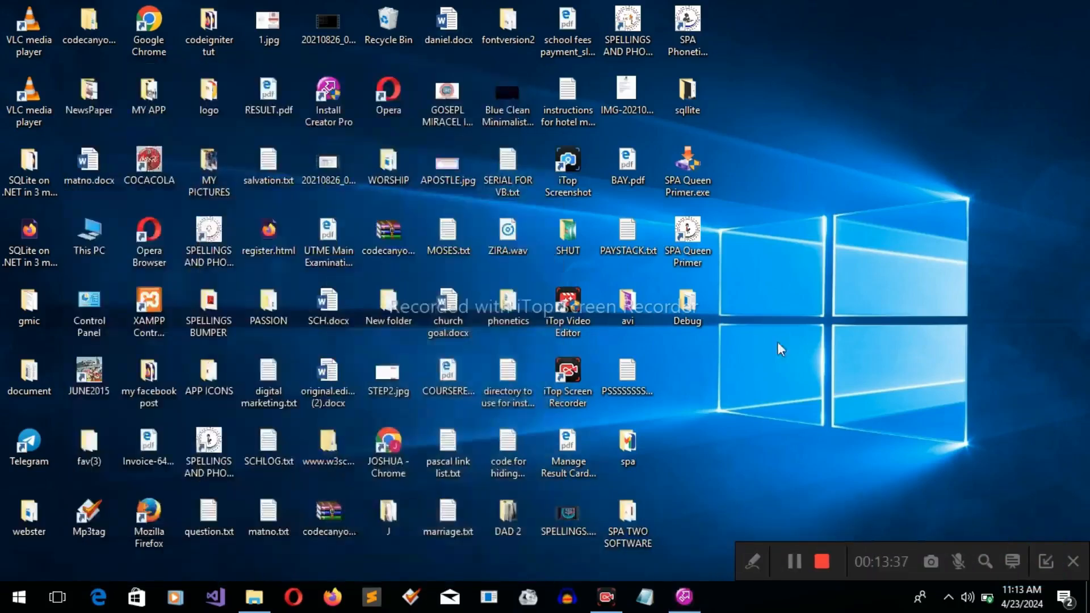
double_click(688, 307)
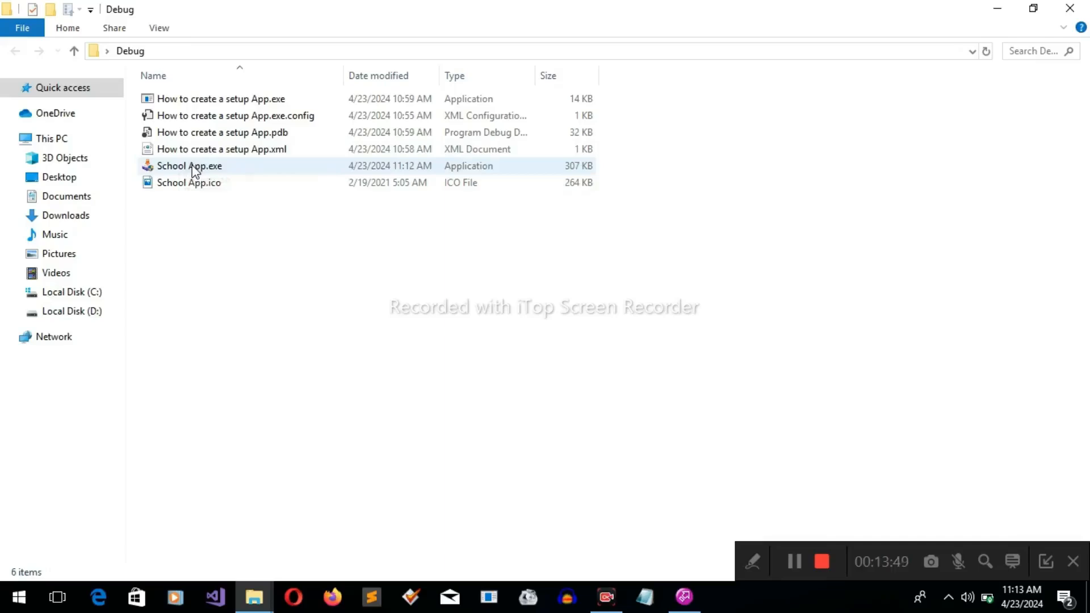
right_click(195, 169)
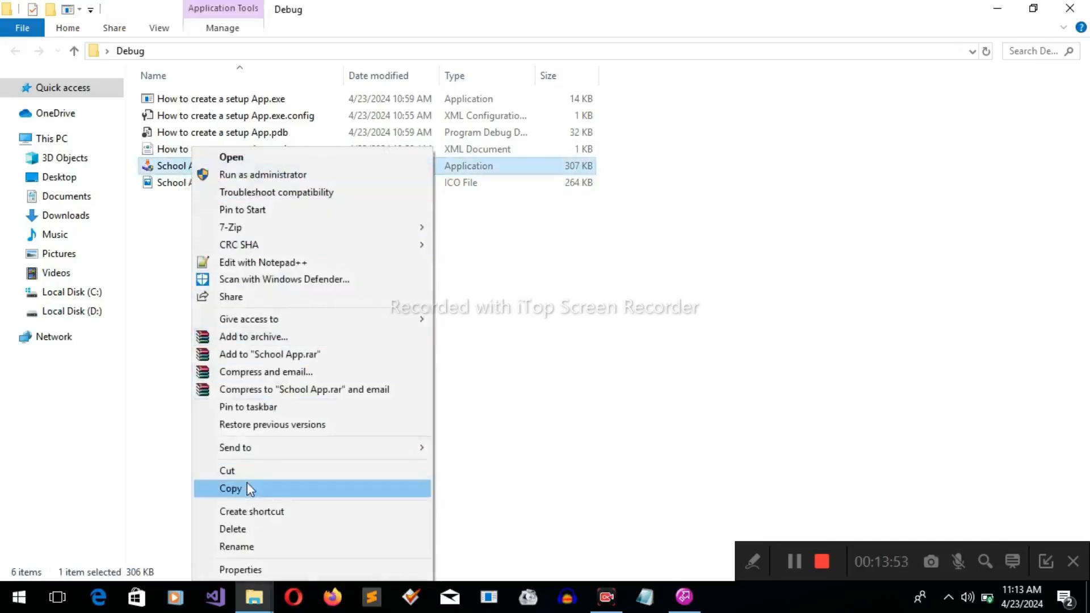
left_click(252, 489)
left_click(996, 9)
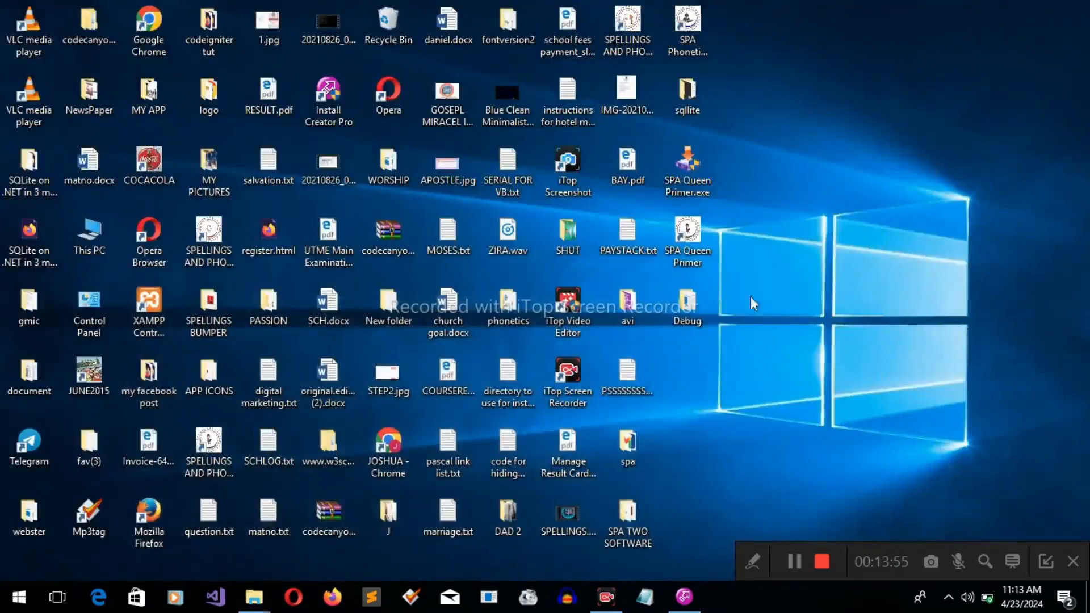
right_click(708, 376)
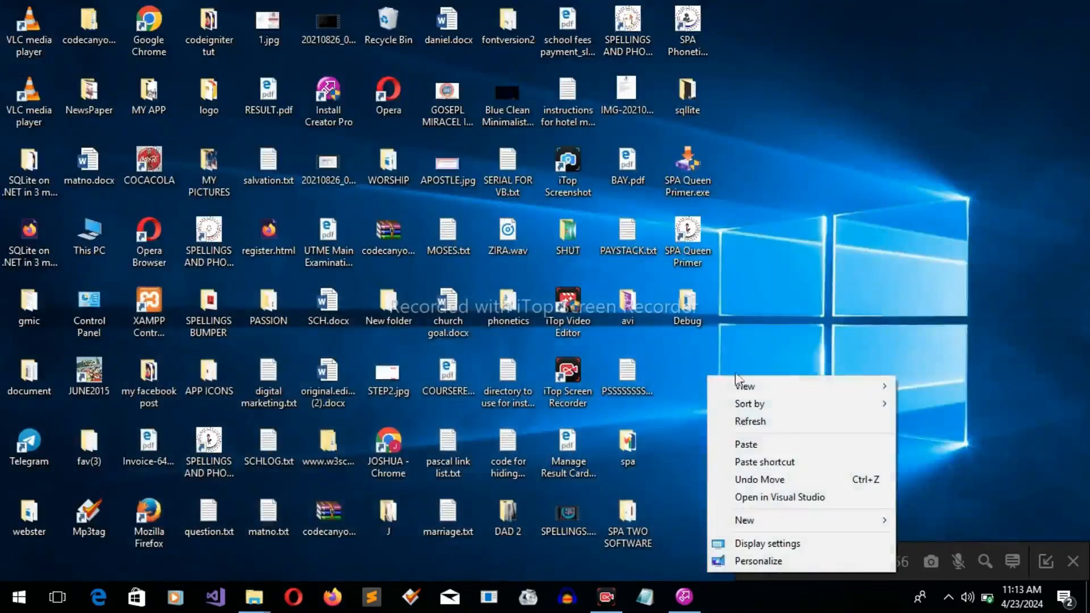
left_click(758, 449)
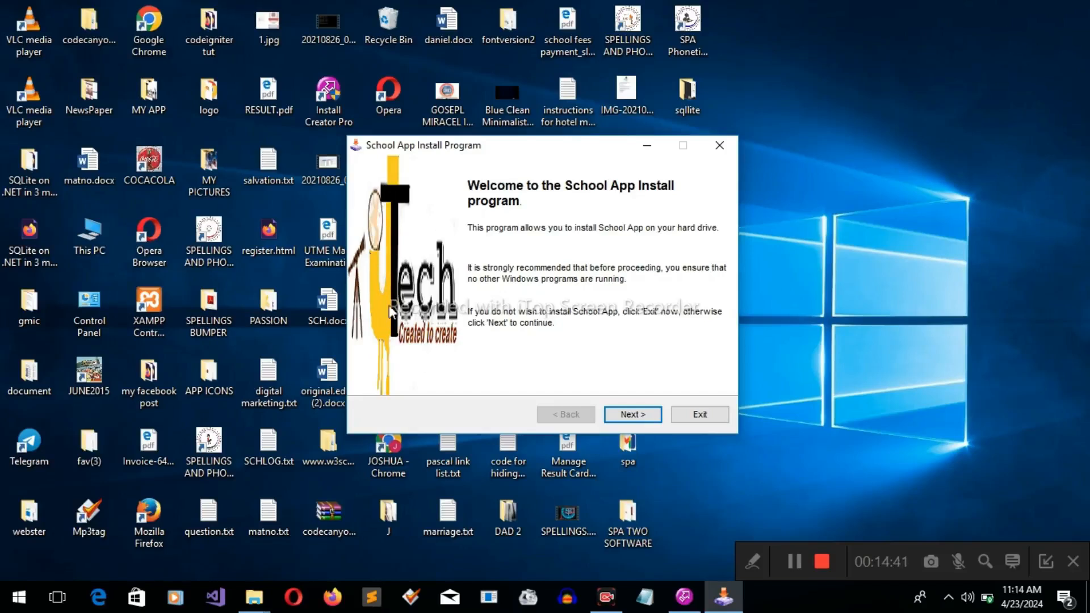
Install School App into C:\Program Files (x86)\School App, creating the missing destination directory, and close the install program when it finishes.
left_click(628, 416)
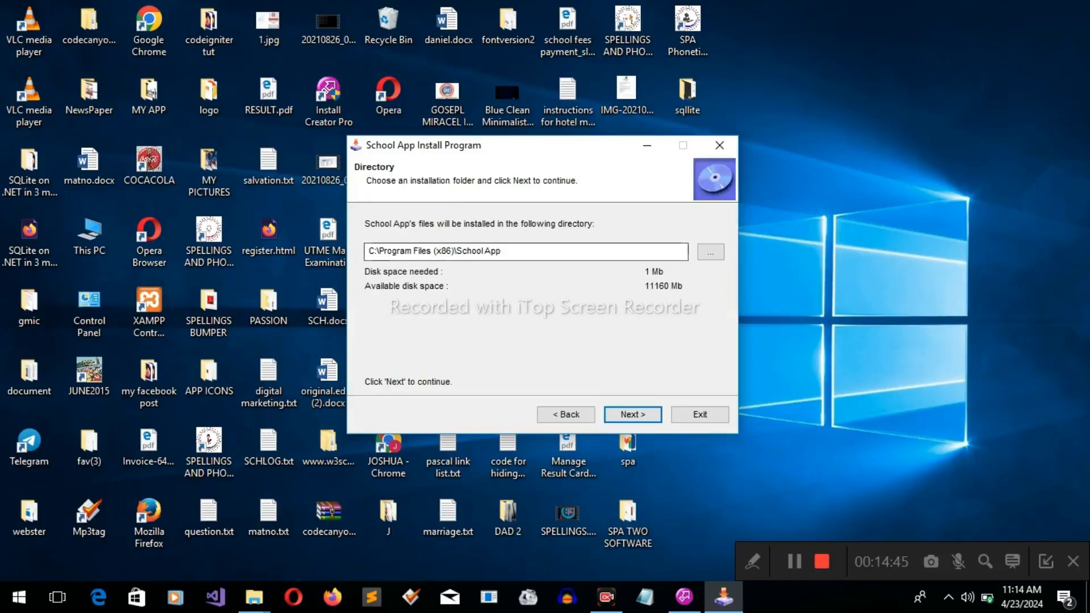
left_click(632, 416)
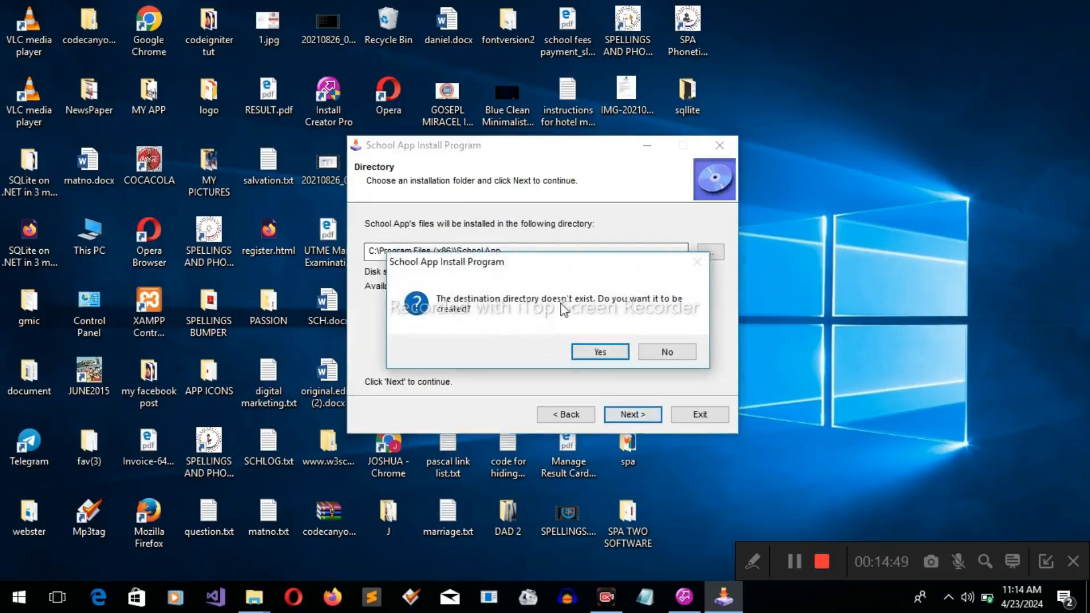
left_click(591, 352)
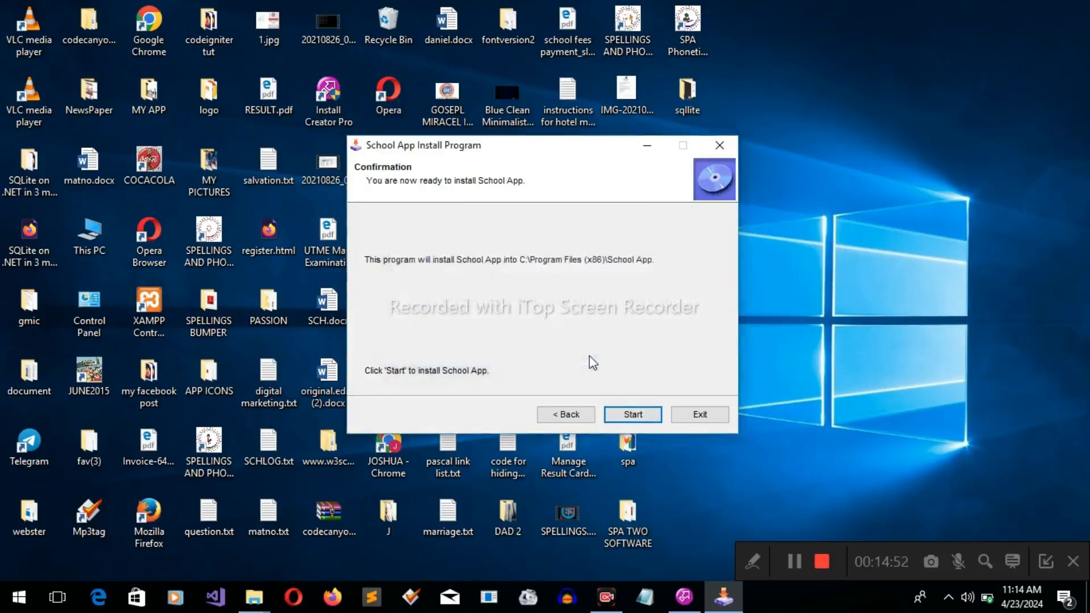
left_click(633, 415)
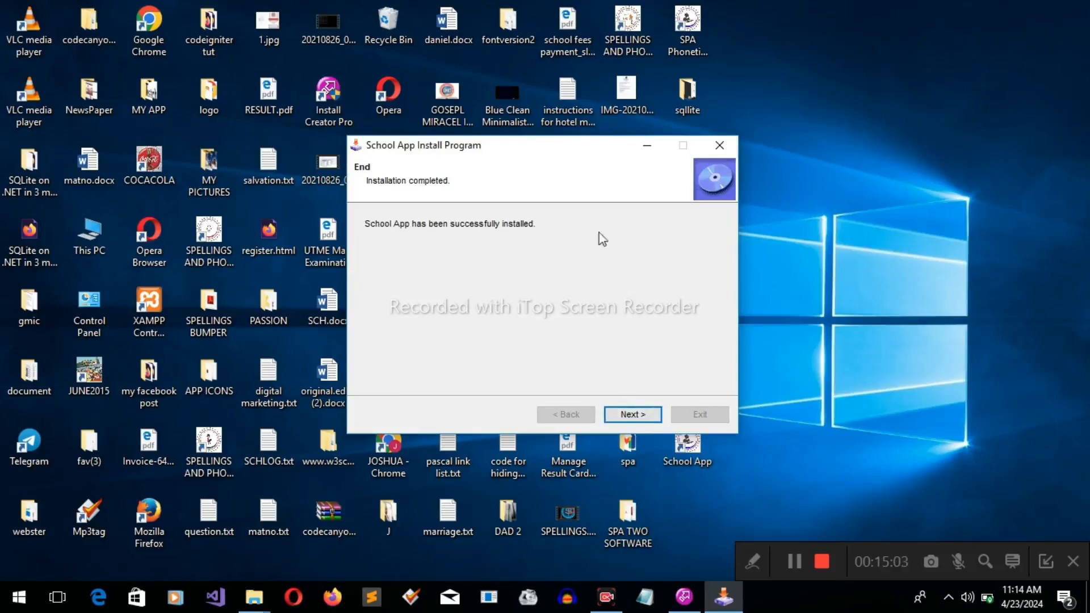
left_click(722, 149)
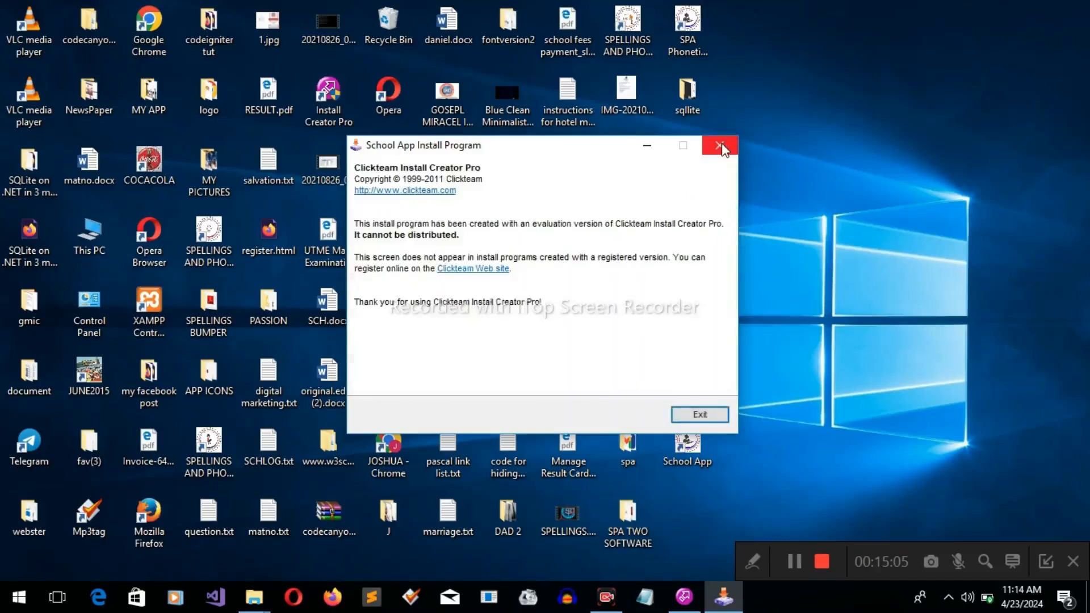
left_click(722, 148)
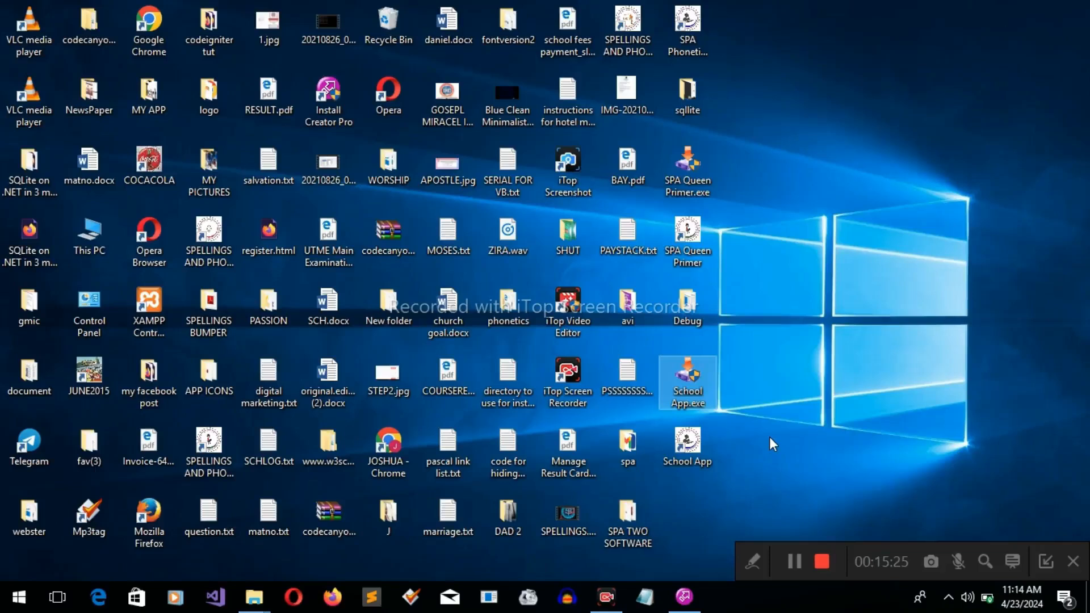
Launch the installed School App from its desktop shortcut and reposition its Form1 window near the upper edge of the screen.
left_click(689, 448)
double_click(688, 448)
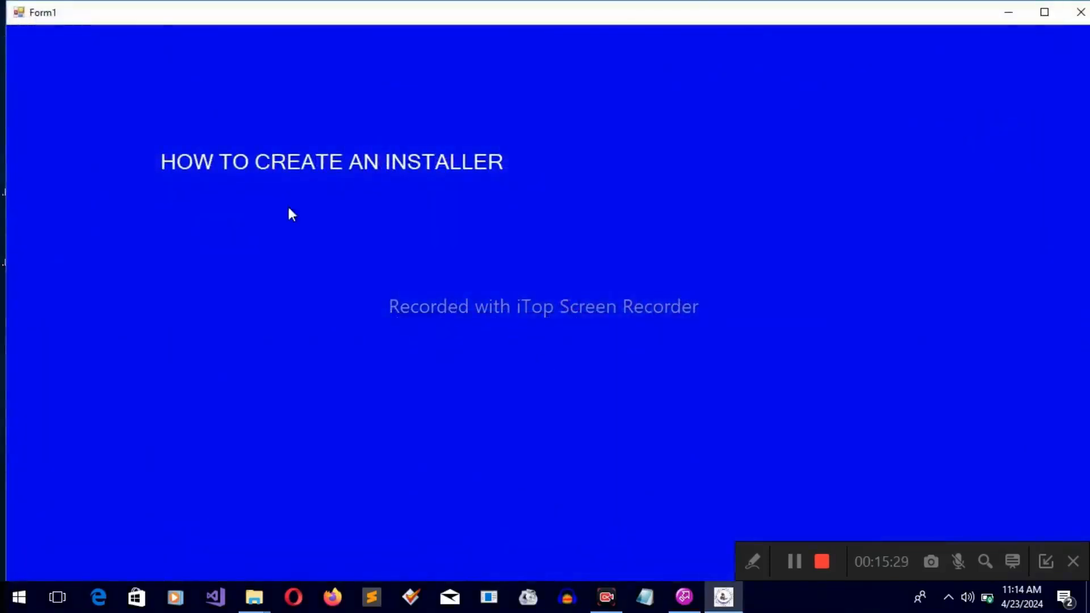
left_click_drag(691, 1, 920, 20)
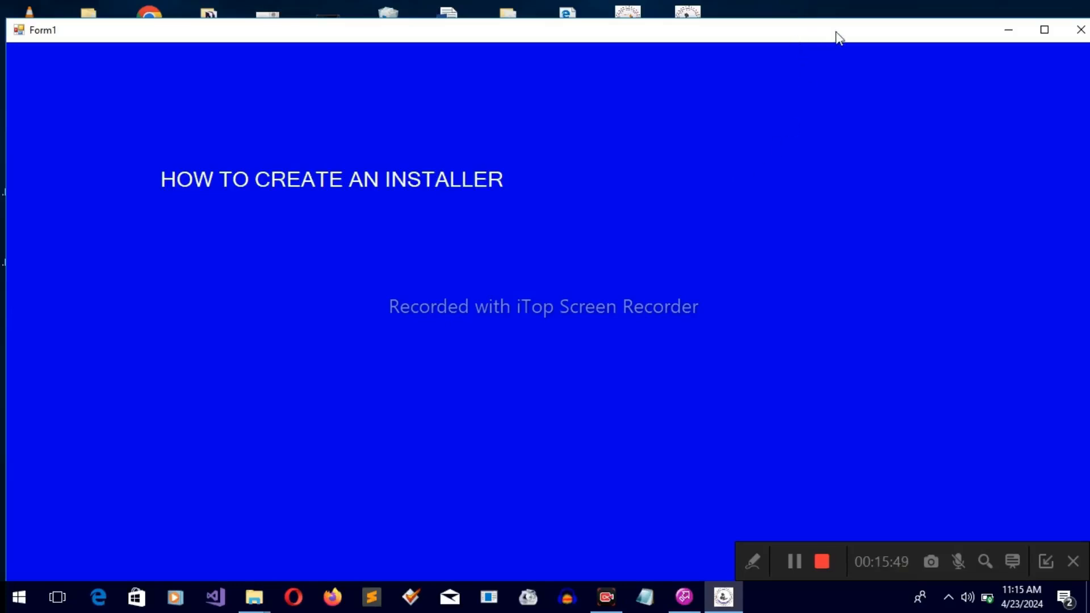
left_click_drag(819, 33, 814, 19)
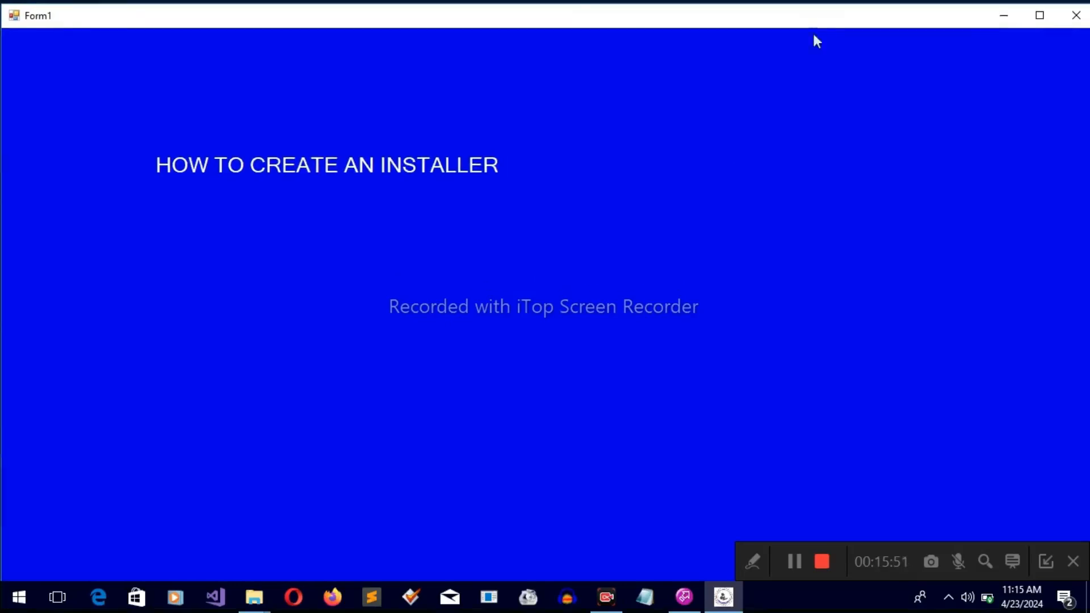